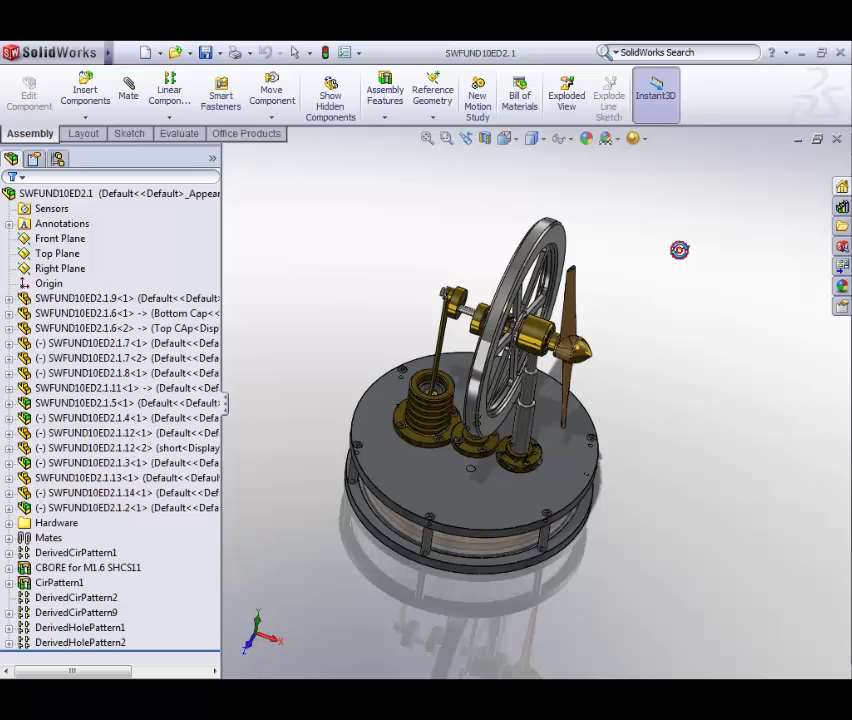
Tumble the engine with Rotate View until the flywheel faces forward, then return to Select.
middle_drag(679, 304, 653, 306)
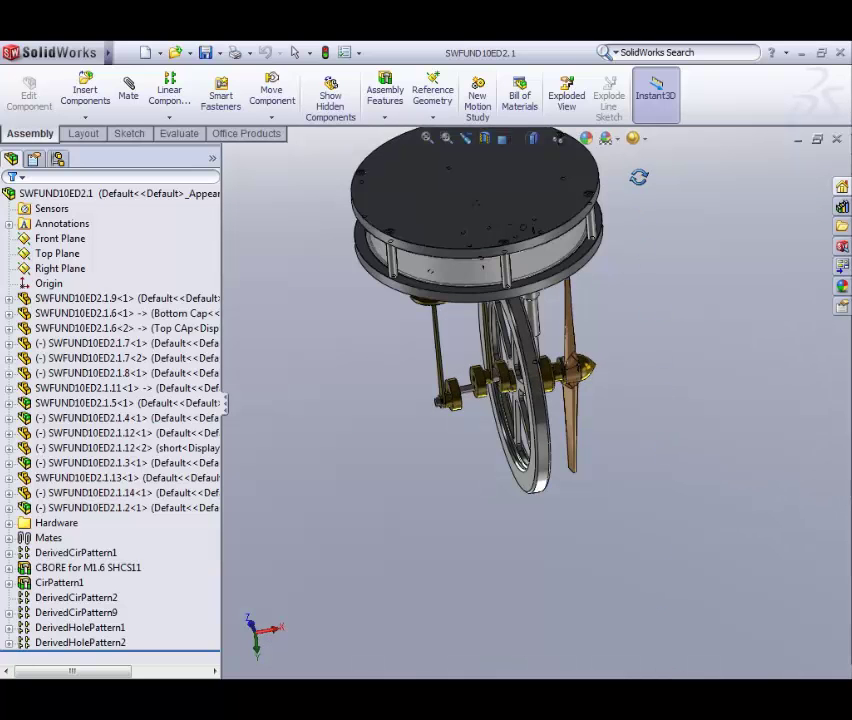
mouse_move(639, 177)
middle_down()
mouse_move(650, 368)
mouse_move(645, 493)
mouse_move(589, 555)
middle_up()
key(Escape)
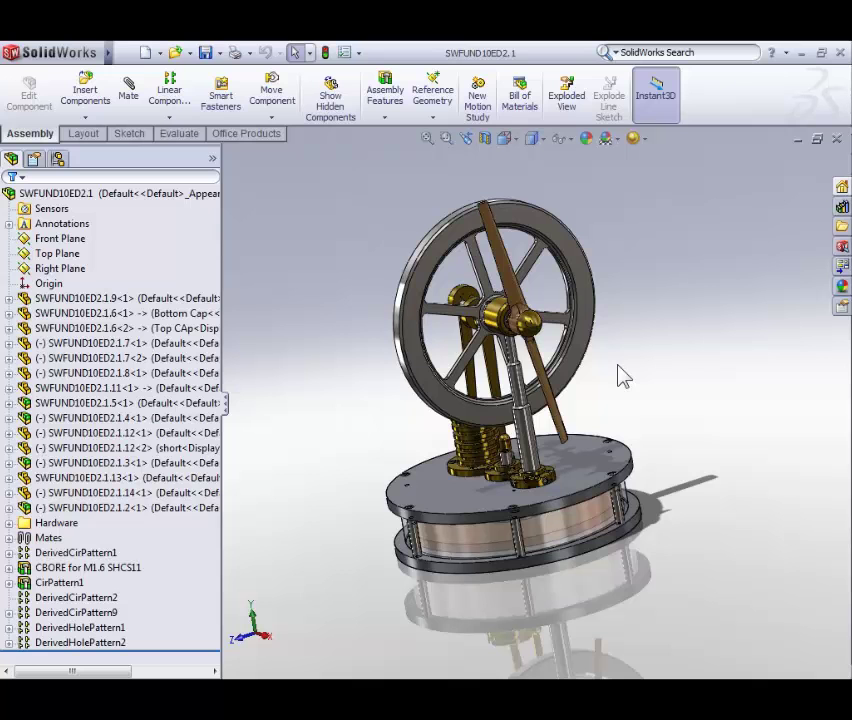
Zoom in on a base-plate screw head with the mouse wheel, then zoom back out to the whole engine.
scroll(618, 376, up, 10)
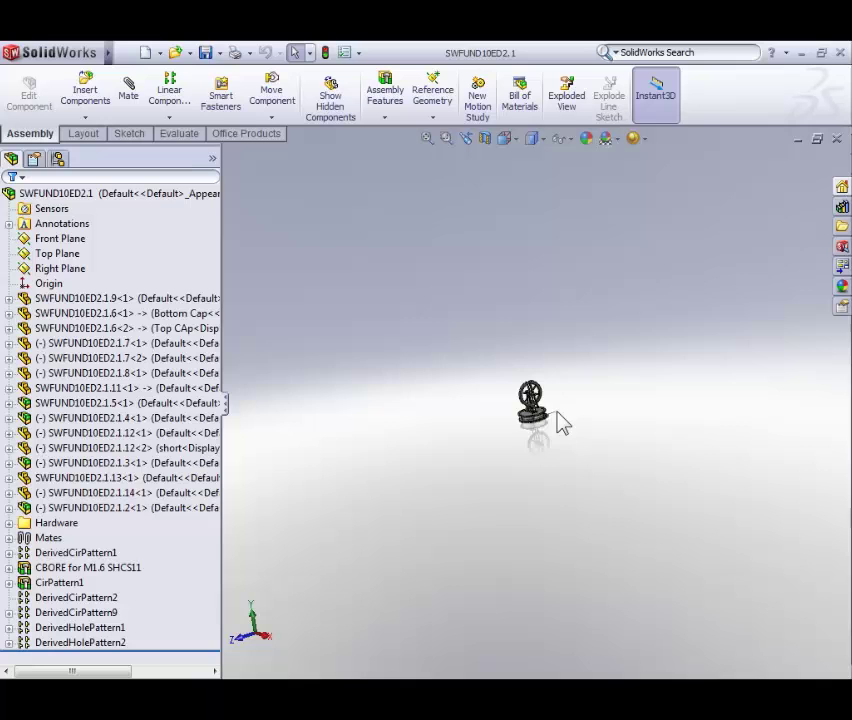
scroll(557, 420, down, 6)
scroll(541, 410, down, 6)
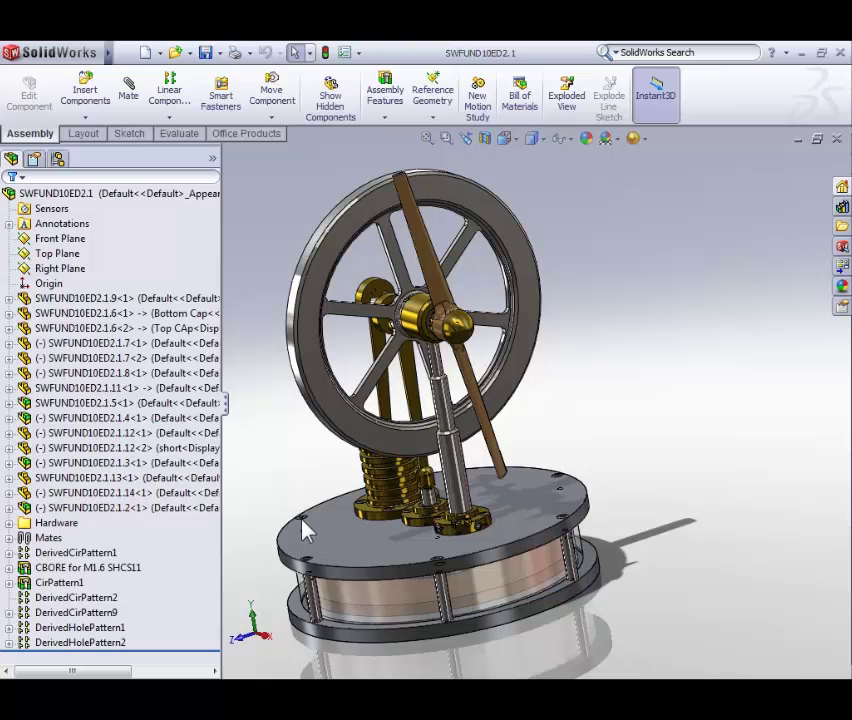
scroll(308, 532, down, 10)
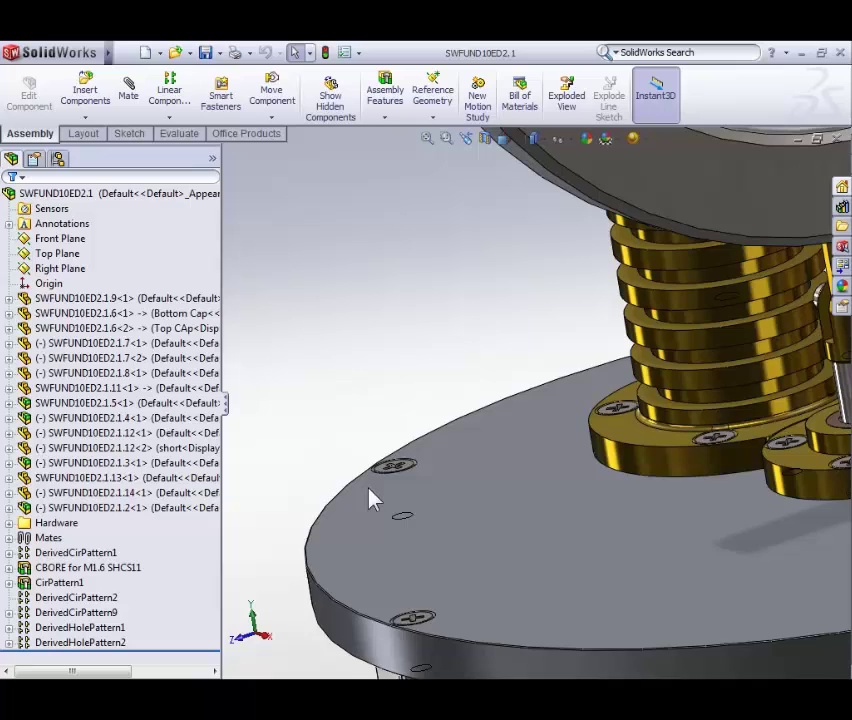
scroll(405, 483, down, 8)
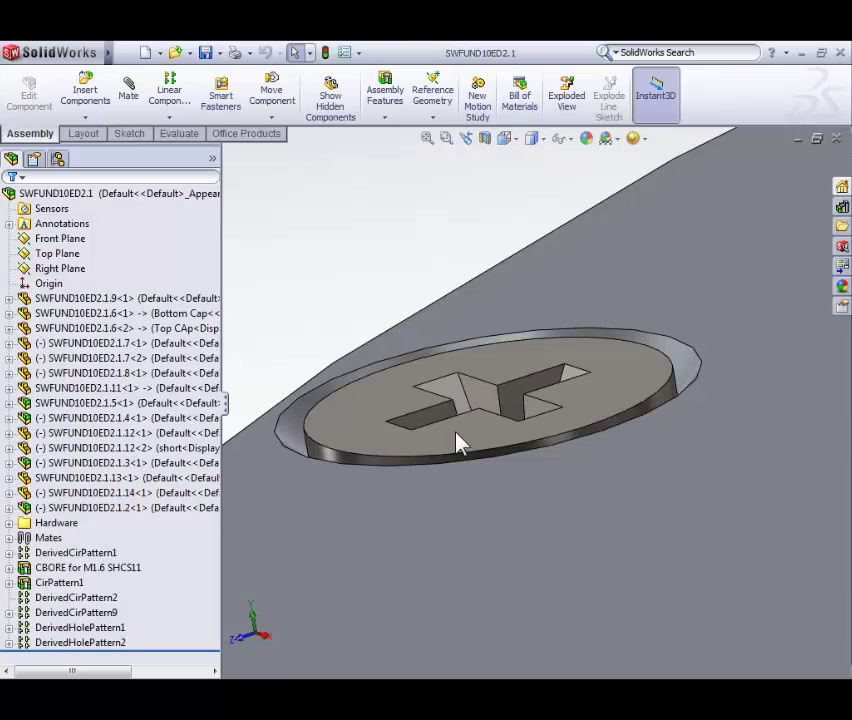
key(f)
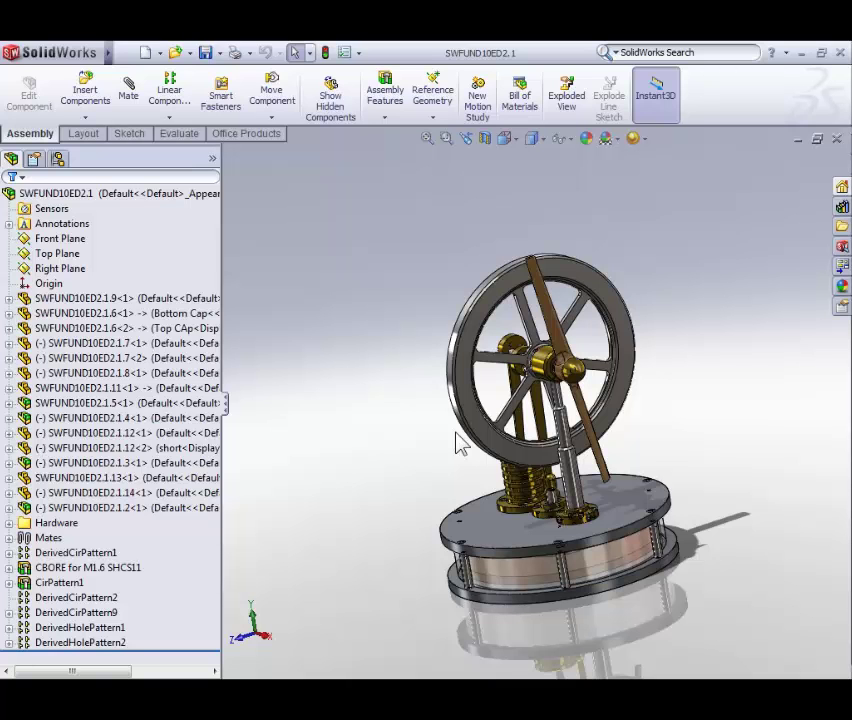
scroll(540, 441, up, 5)
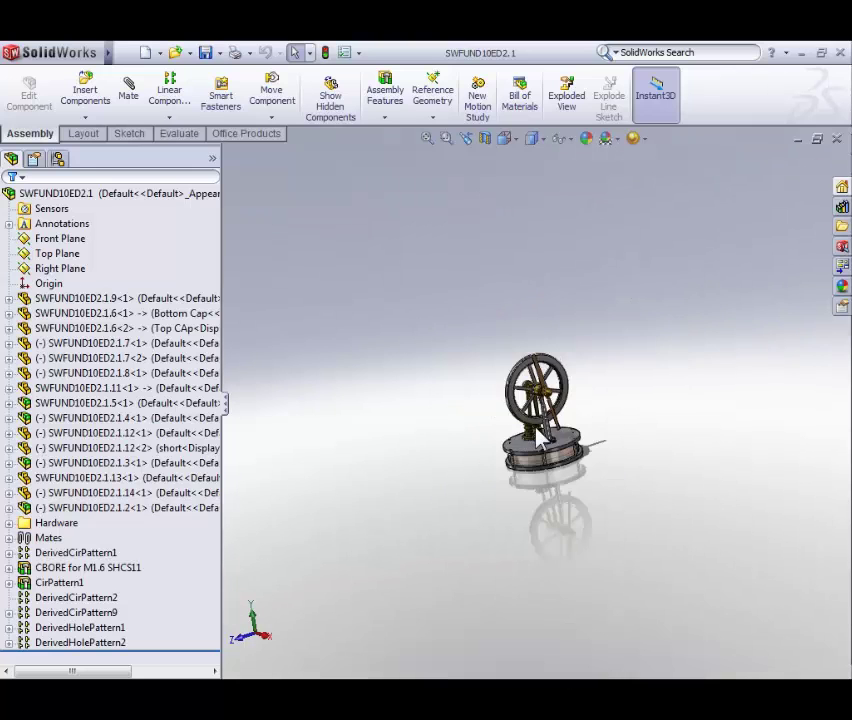
scroll(537, 439, up, 5)
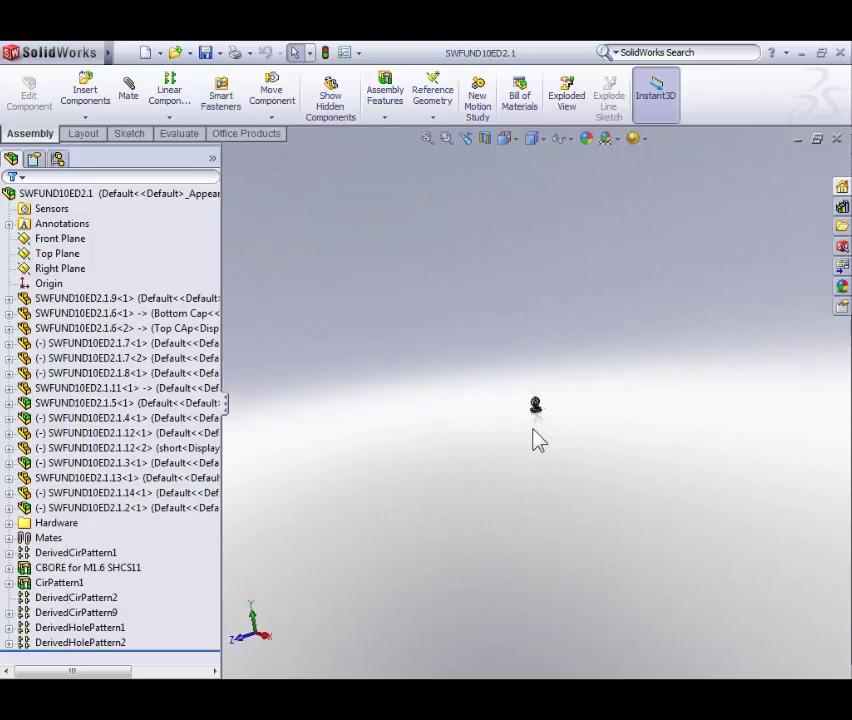
scroll(537, 439, up, 3)
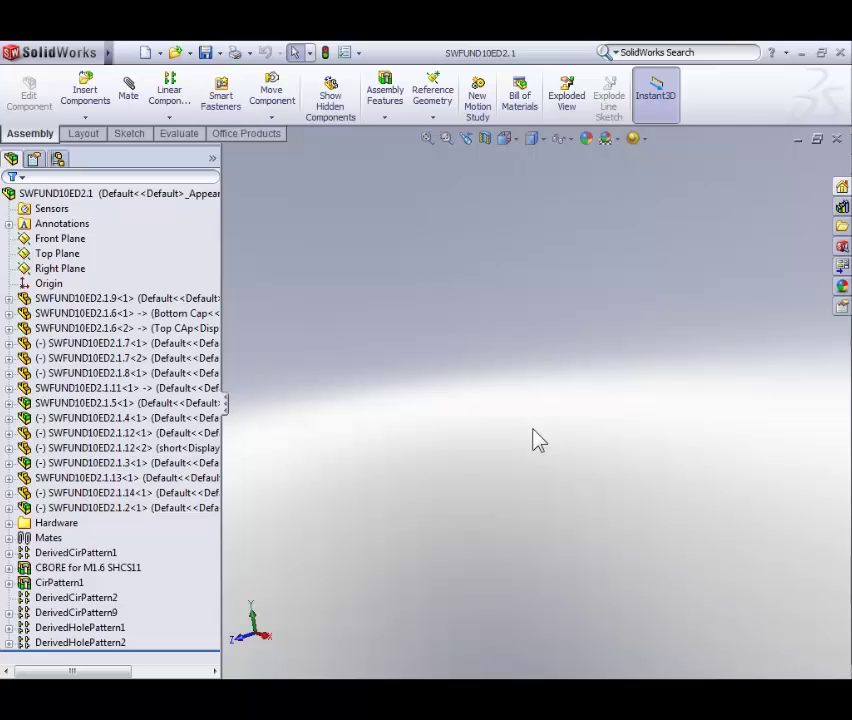
key(f)
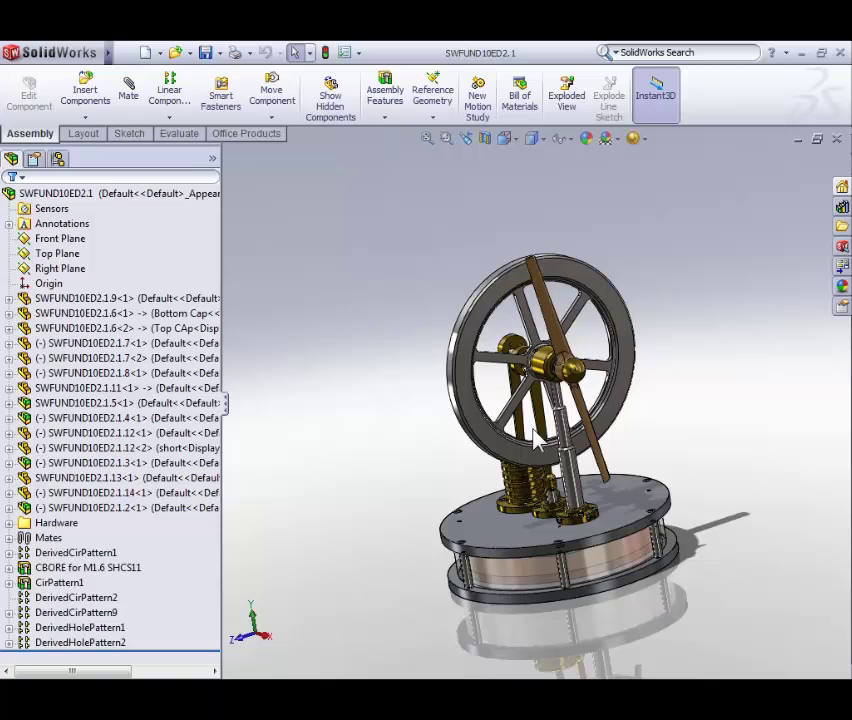
scroll(537, 440, down, 10)
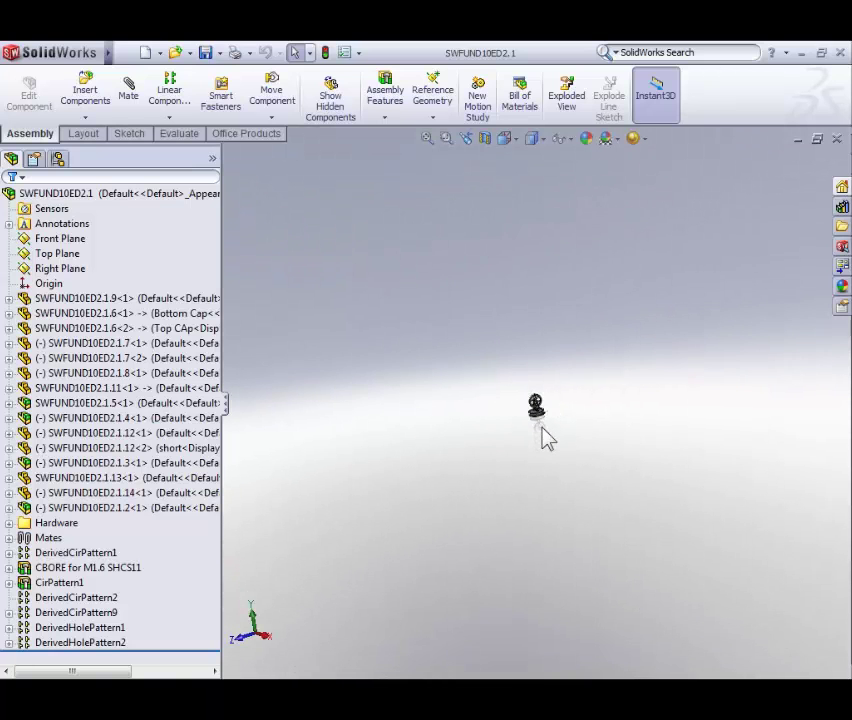
key(f)
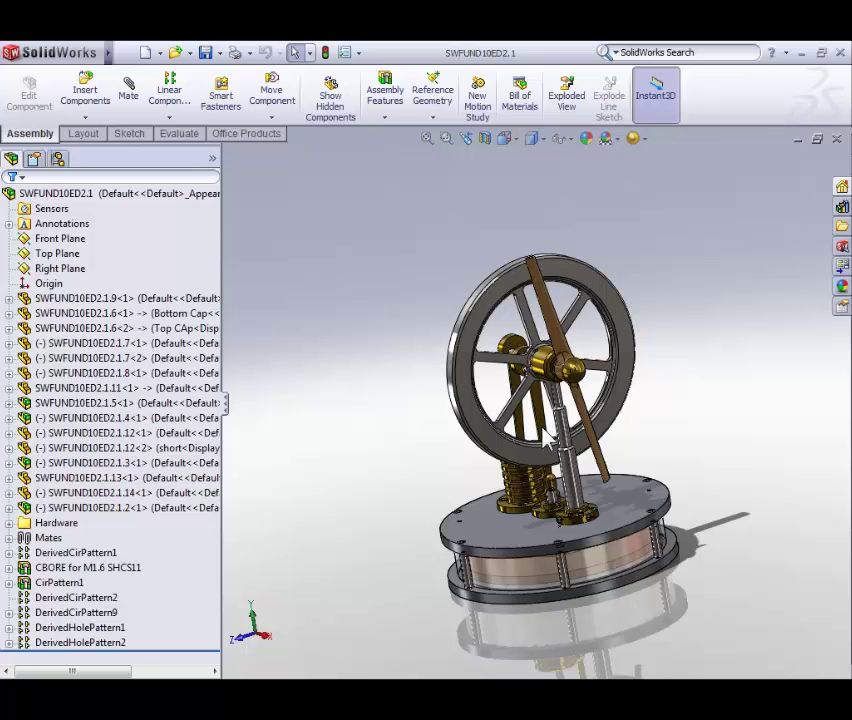
Select the flywheel rim face and turn the view Normal To it.
click(549, 440)
scroll(585, 305, up, 4)
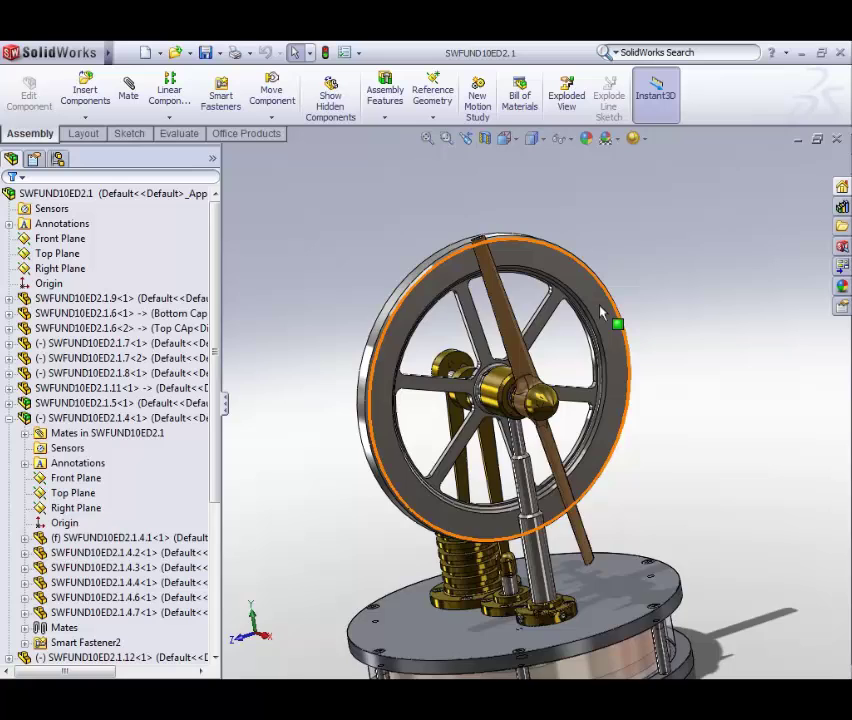
scroll(583, 305, up, 5)
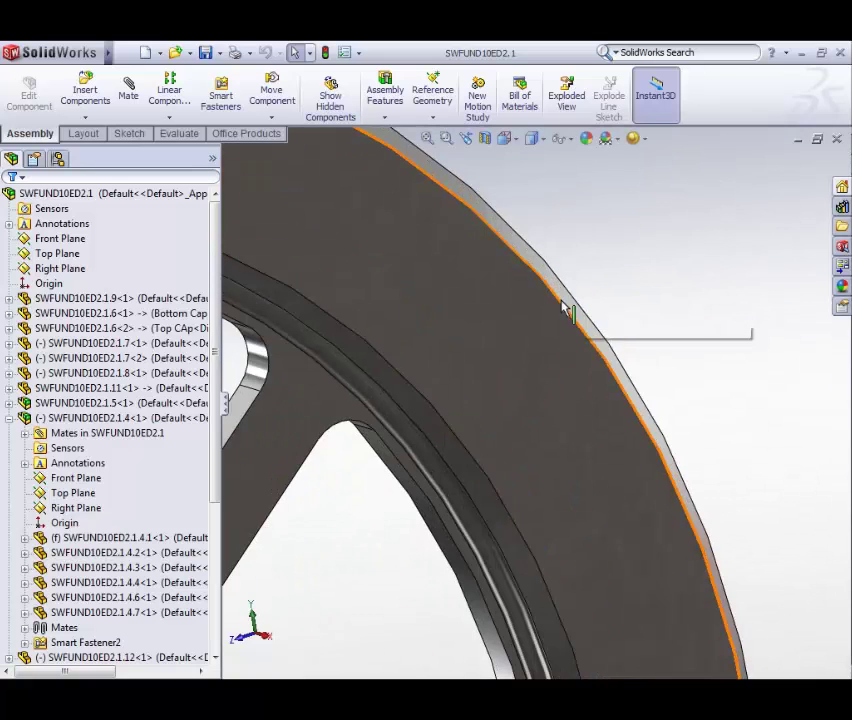
click(512, 340)
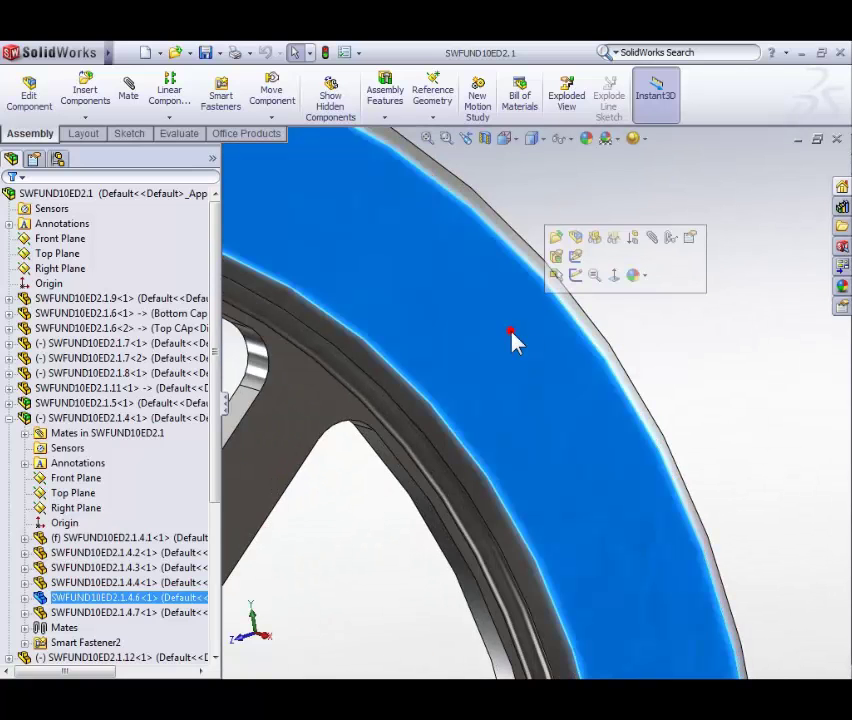
click(617, 284)
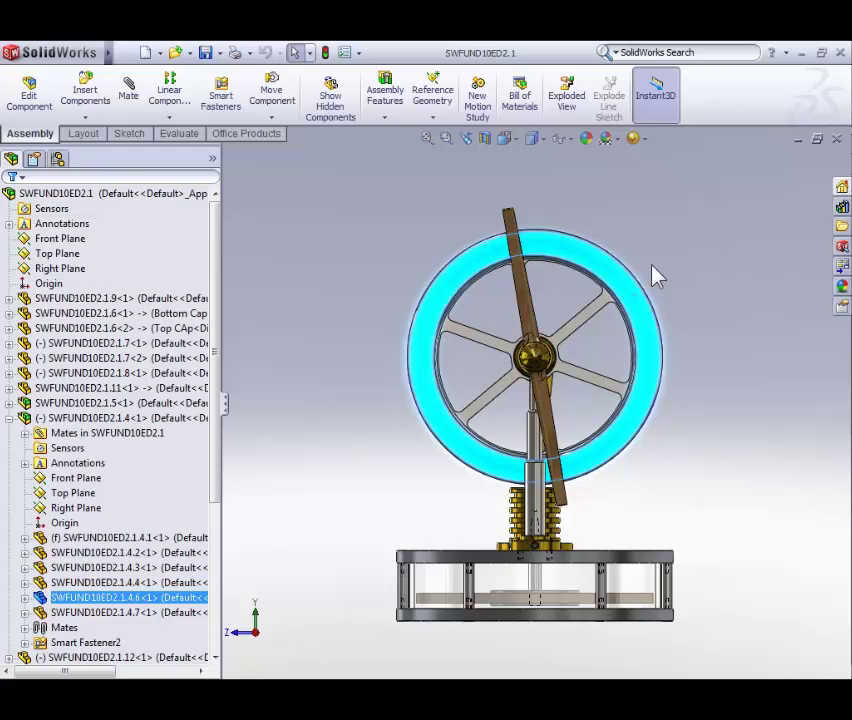
Switch to the isometric view with Ctrl+7 and display the standard view orientations.
key(ctrl+7)
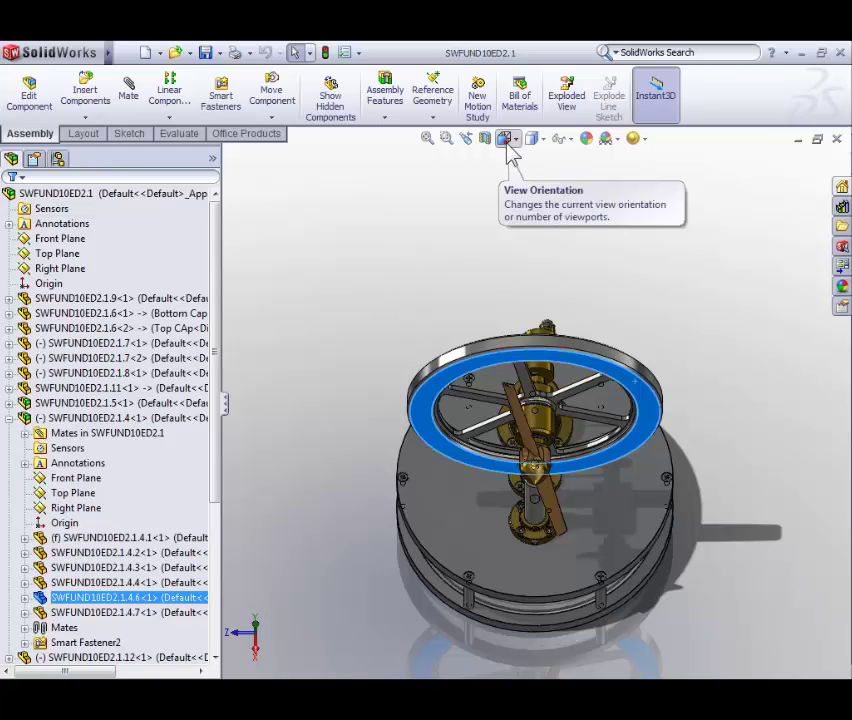
click(508, 145)
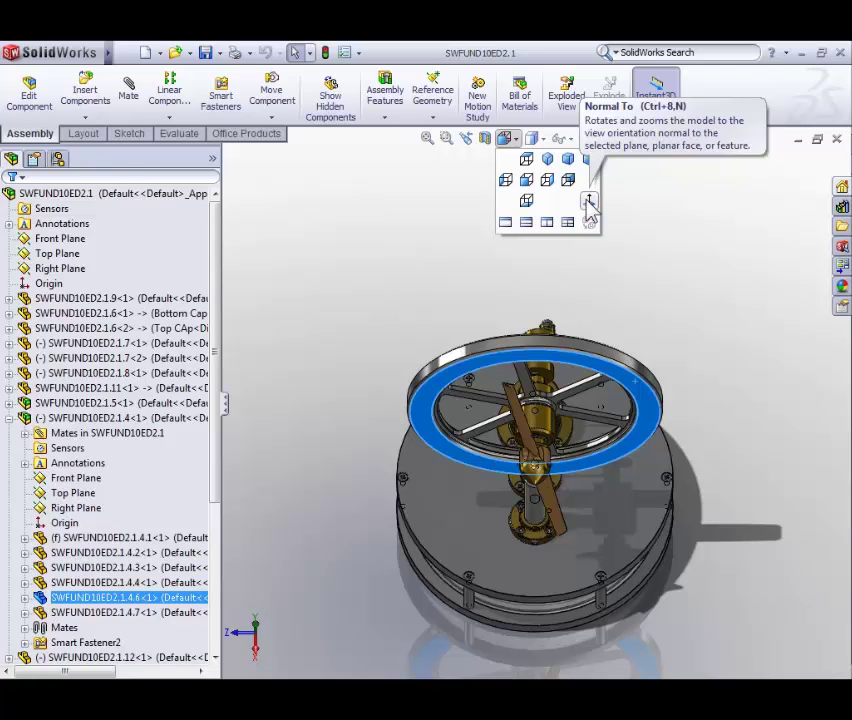
Show the engine in the Top view, deselect the flywheel, and dismiss the orientation flyout.
click(527, 161)
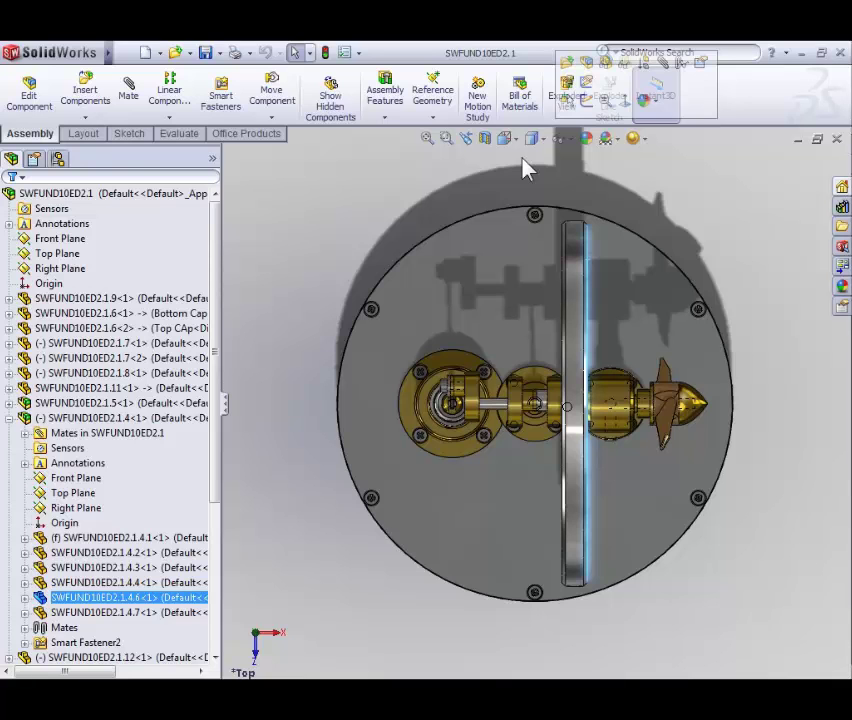
click(527, 170)
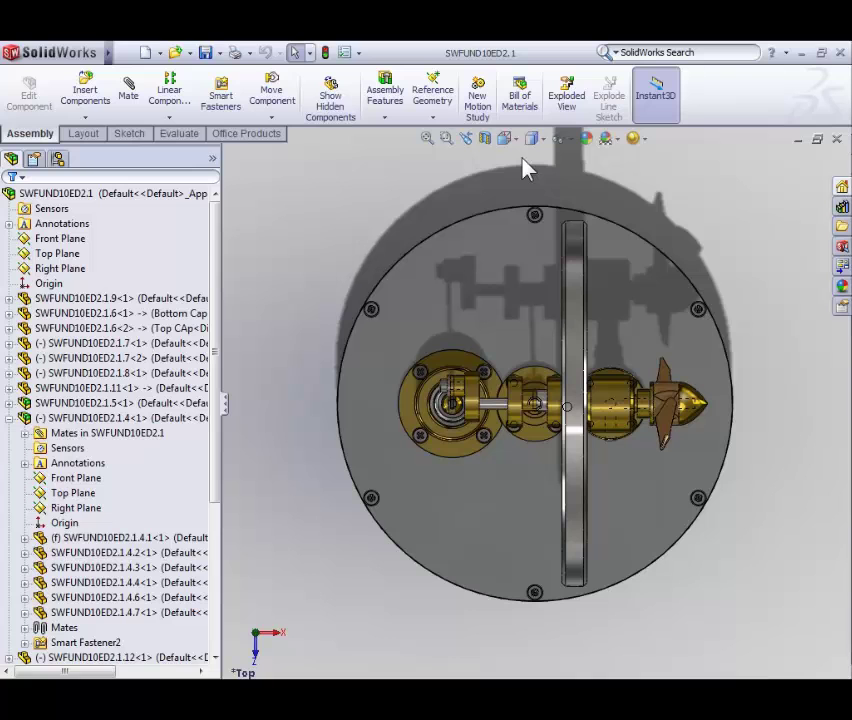
click(508, 139)
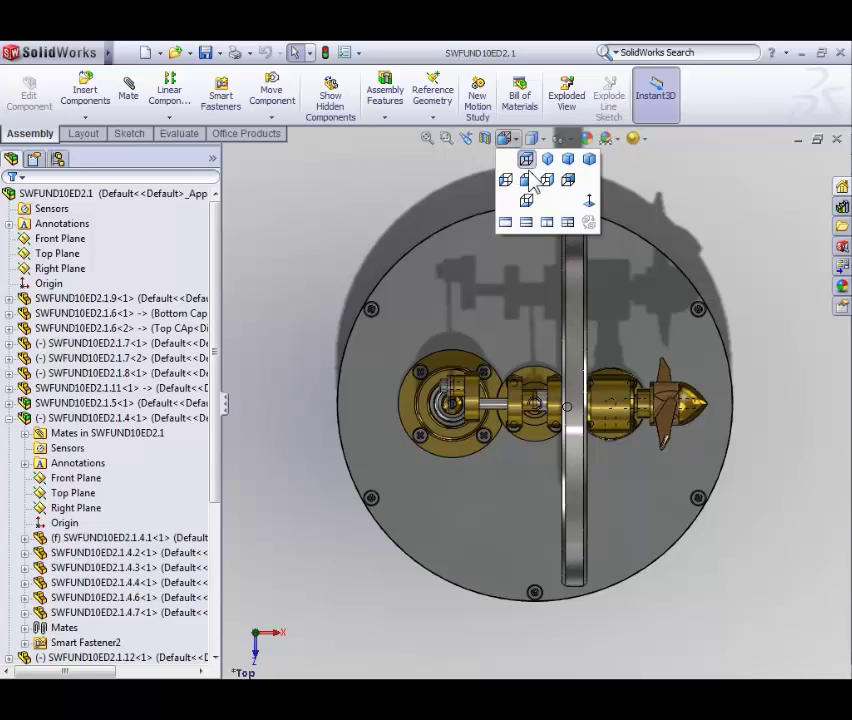
click(475, 172)
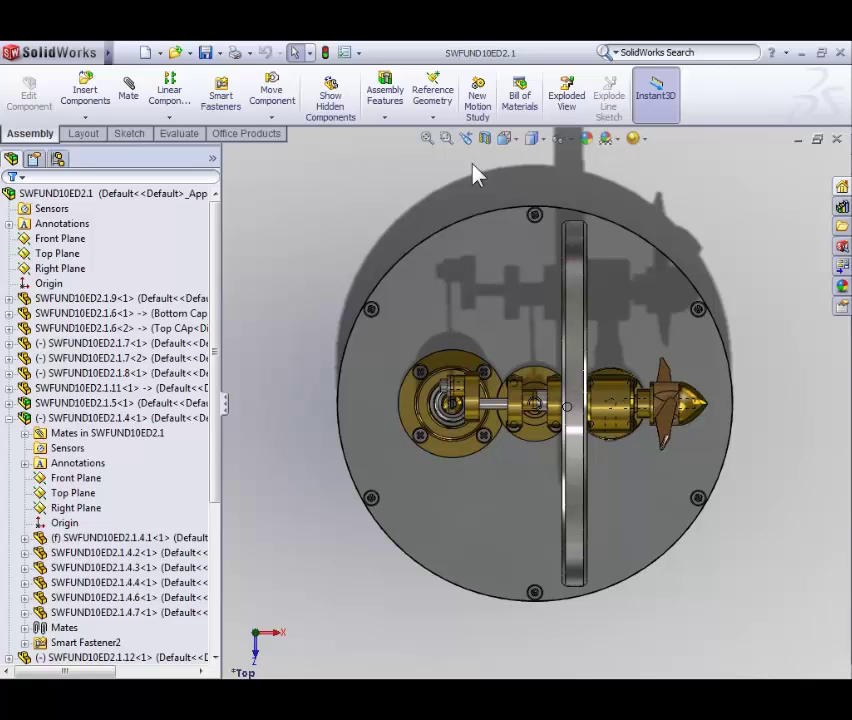
Cycle through the Front and Top views, ending on the Right view with the flywheel face-on.
key(ctrl+1)
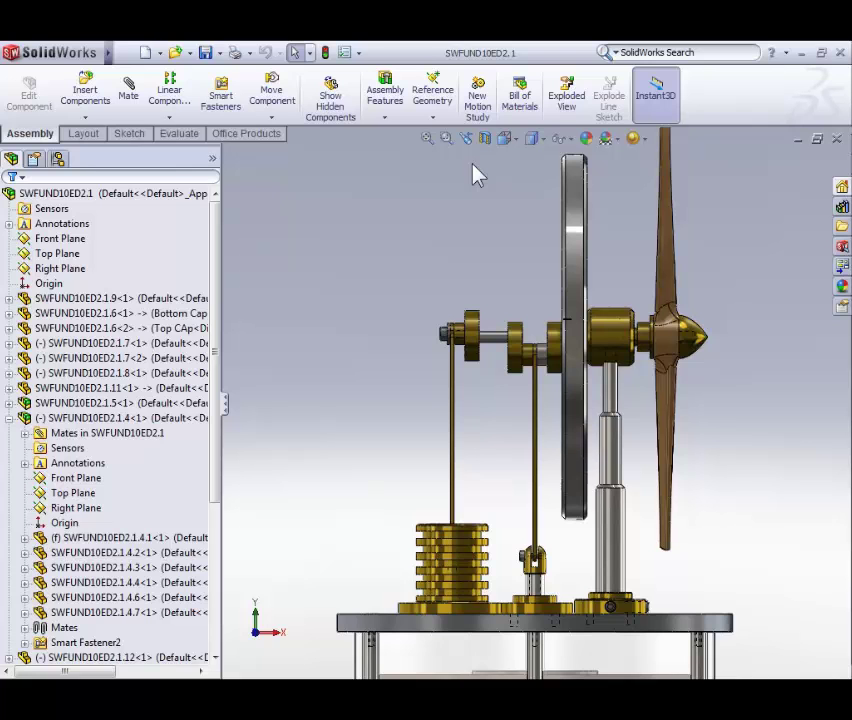
key(Up)
key(Up)
key(Up)
key(Up)
key(Up)
key(Up)
key(Up)
key(Up)
key(Up)
key(ctrl+5)
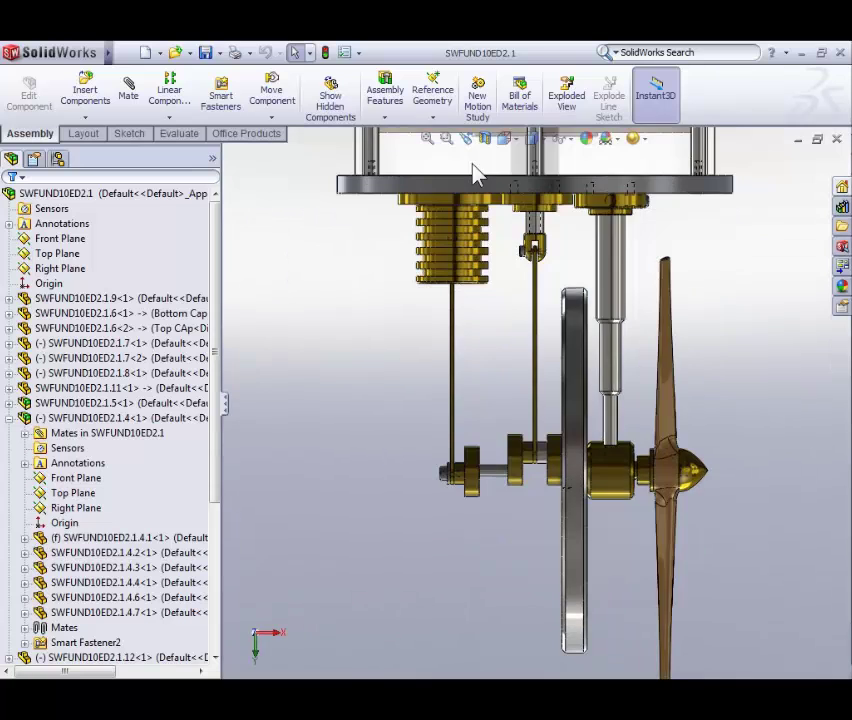
key(ctrl+1)
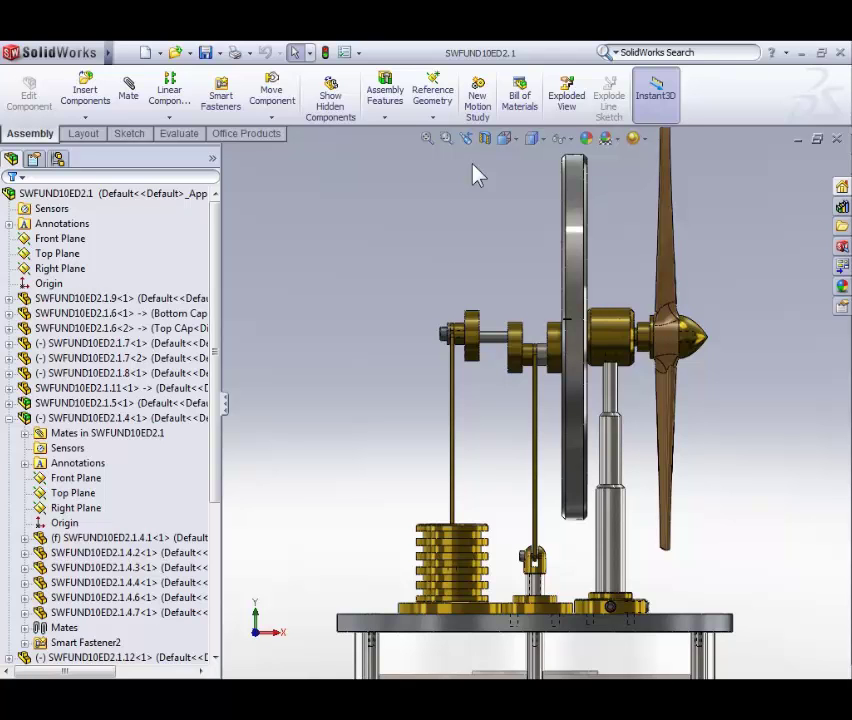
key(ctrl+5)
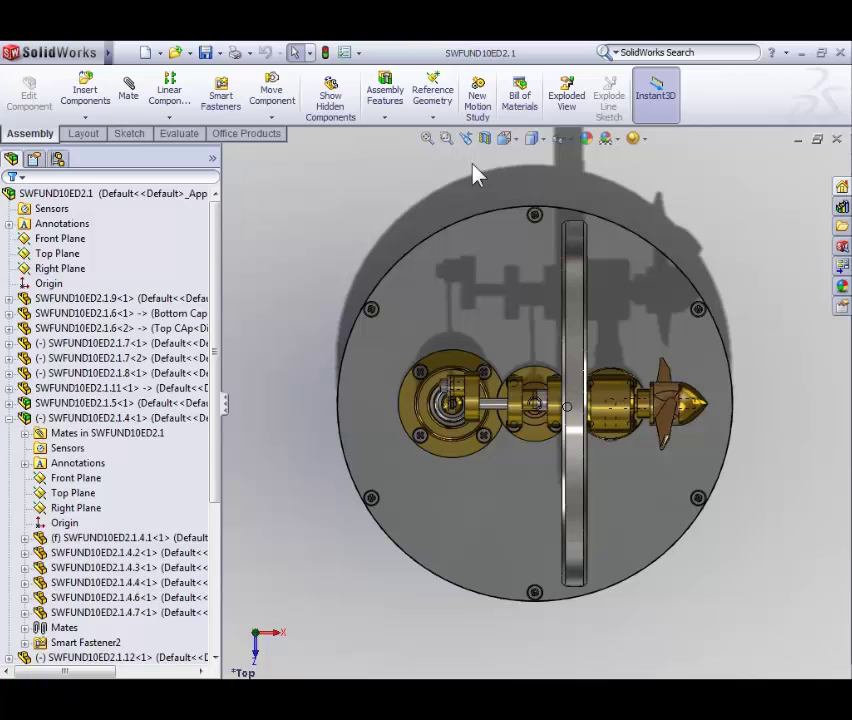
key(ctrl+1)
key(ctrl+4)
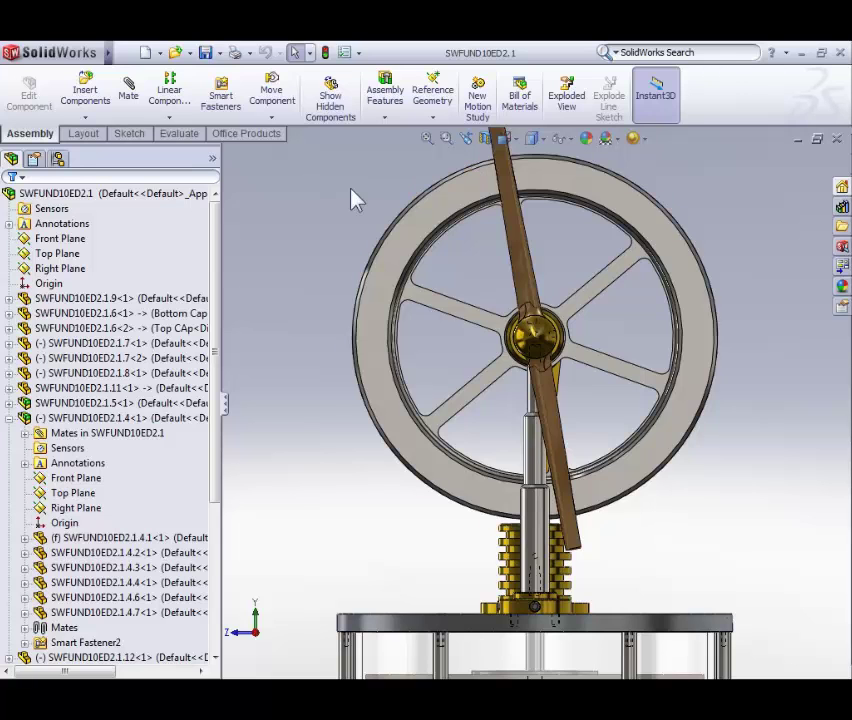
Bring up the Orientation dialog of standard views with the spacebar.
key(space)
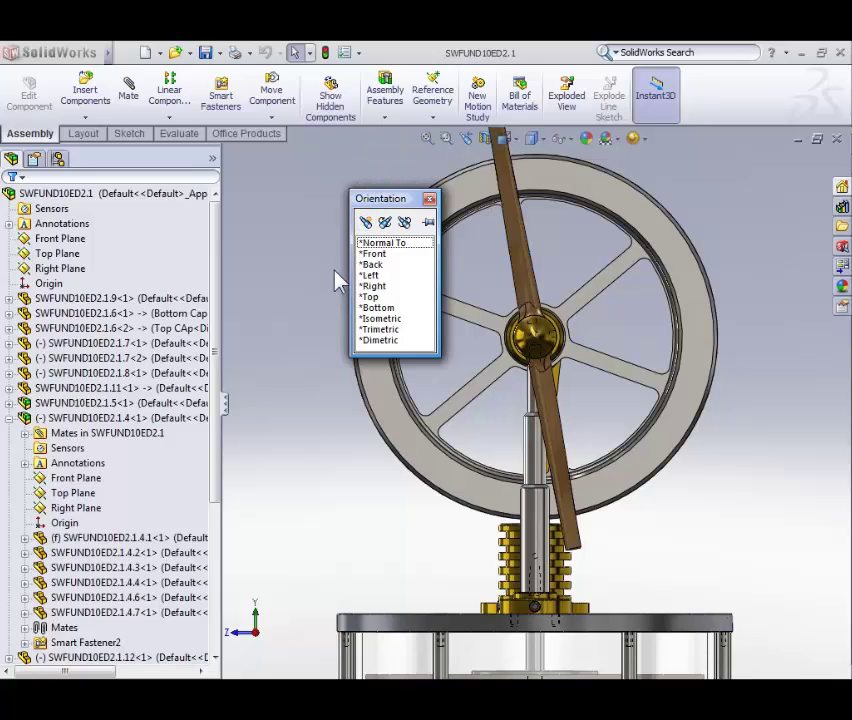
Zoom to Area from the right-click menu, boxing in the flywheel hub.
right_click(307, 263)
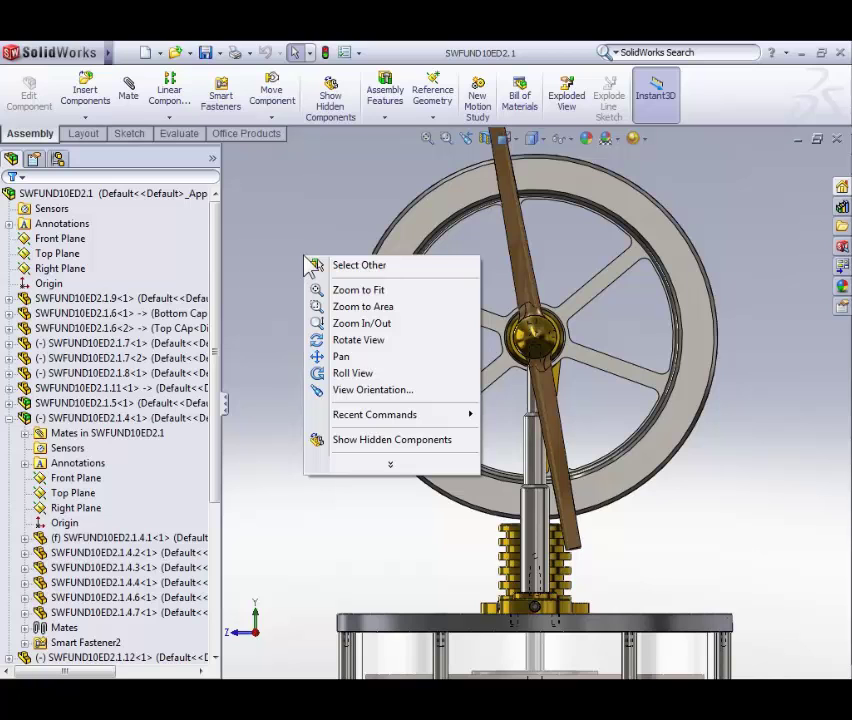
click(352, 307)
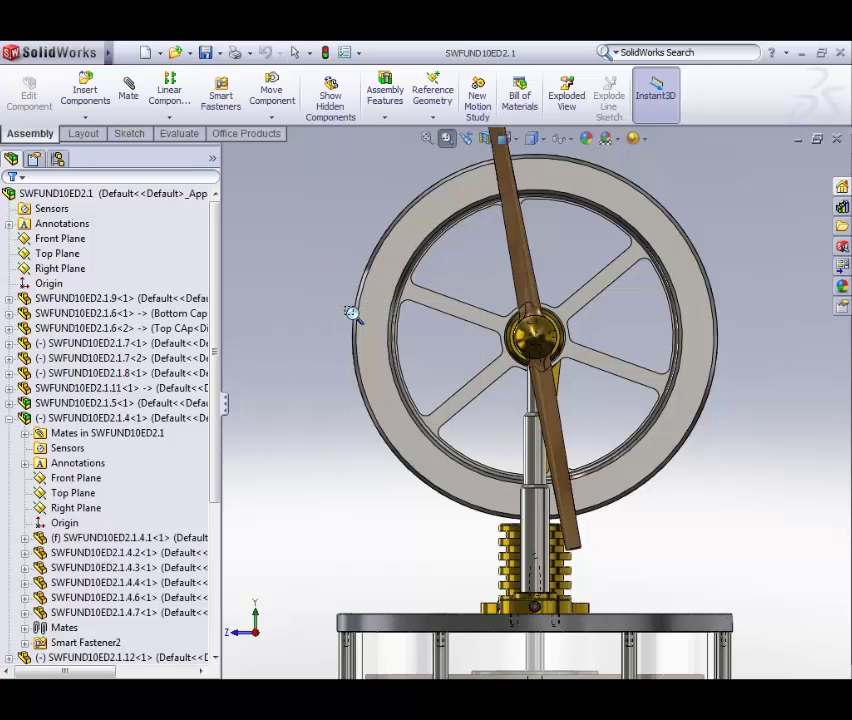
drag(320, 175, 831, 612)
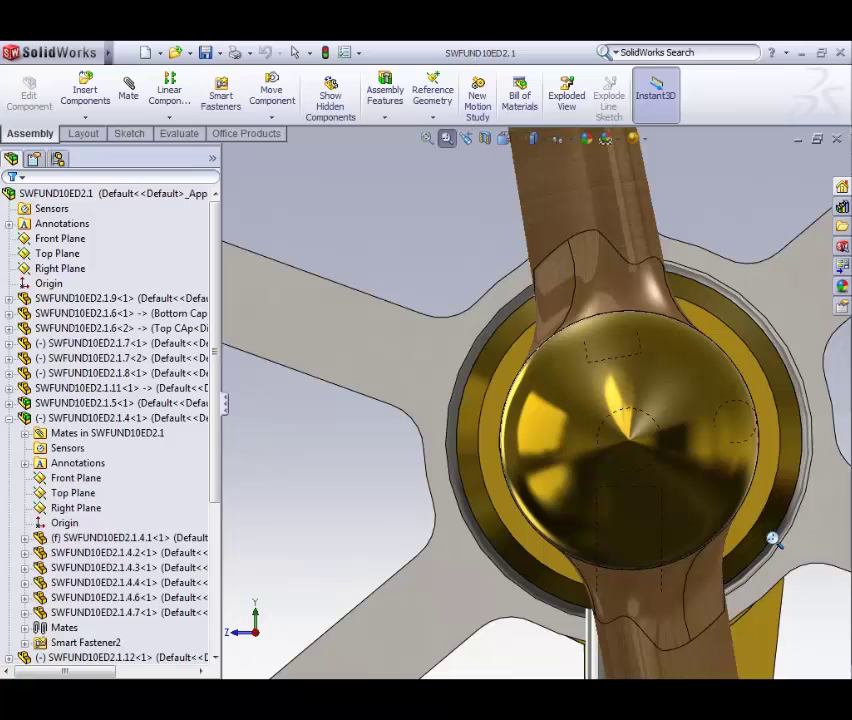
Zoom to Area on a tiny region, then go Right, then Front, and zoom to fit the engine.
click(447, 140)
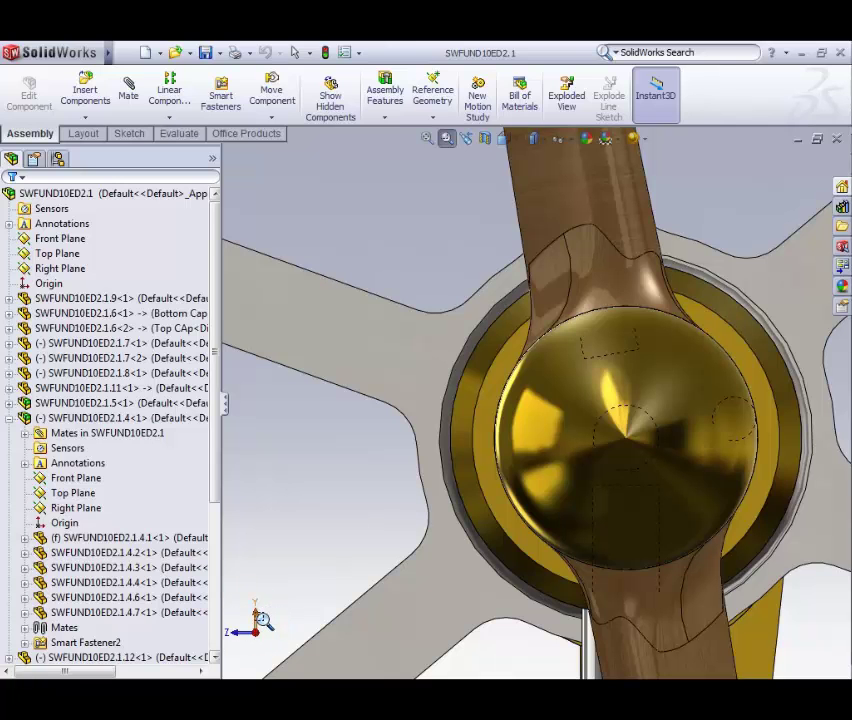
drag(276, 616, 290, 628)
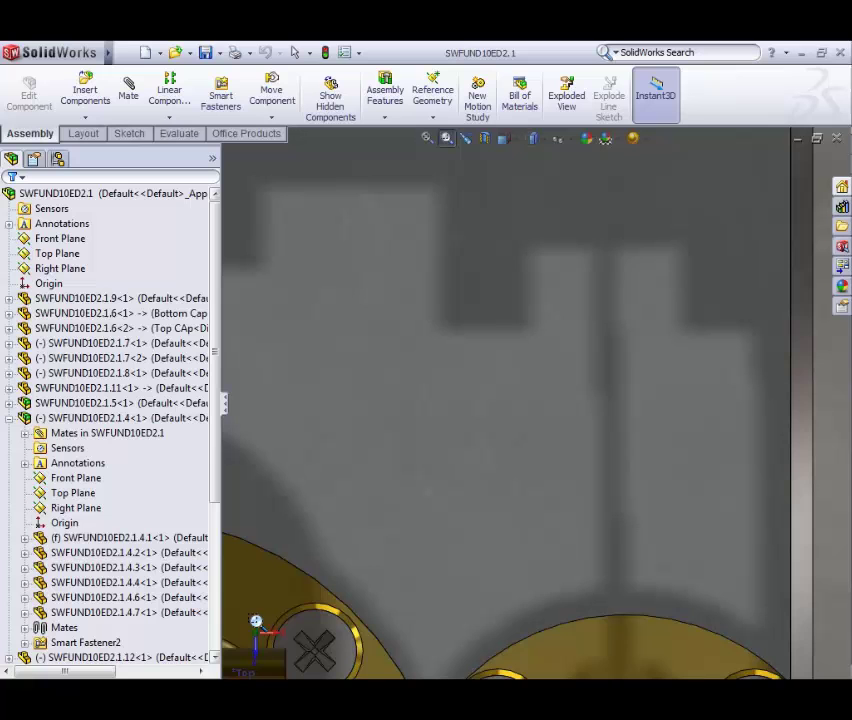
key(ctrl+4)
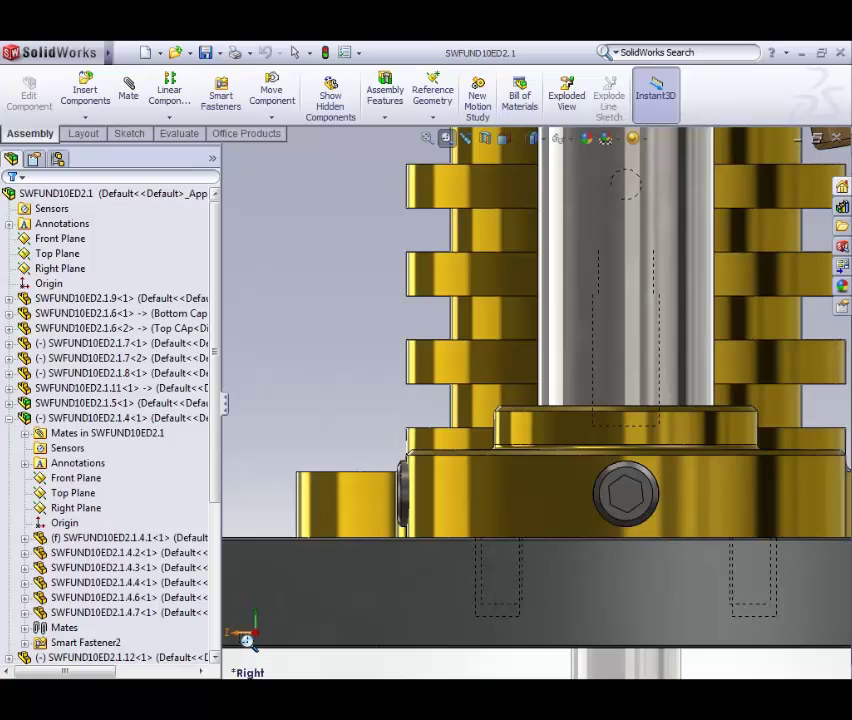
key(ctrl+1)
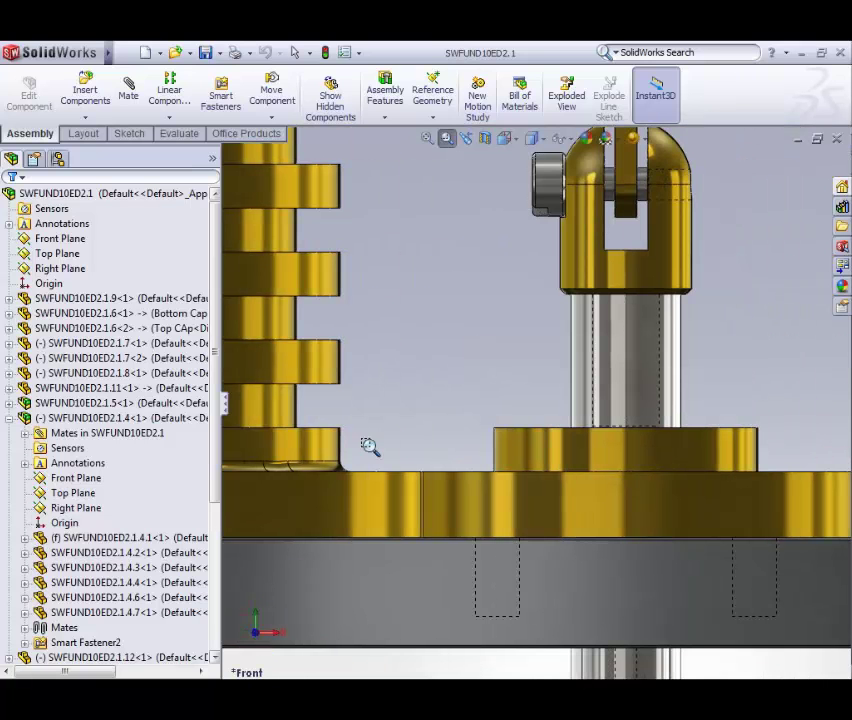
key(f)
key(Escape)
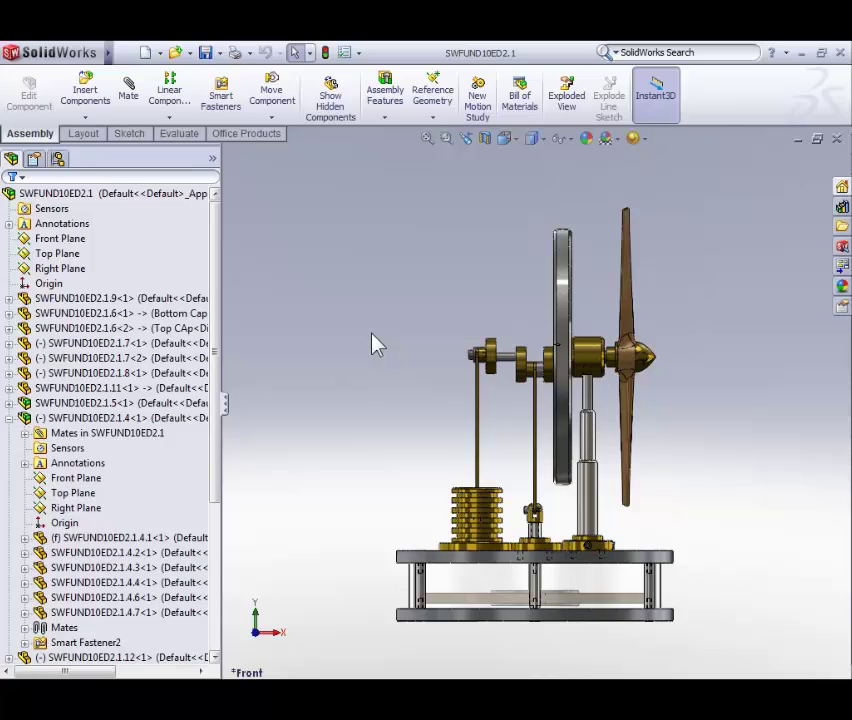
Use right-drag mouse gestures to switch from the front to the Top view, then to isometric.
right_drag(373, 330, 378, 325)
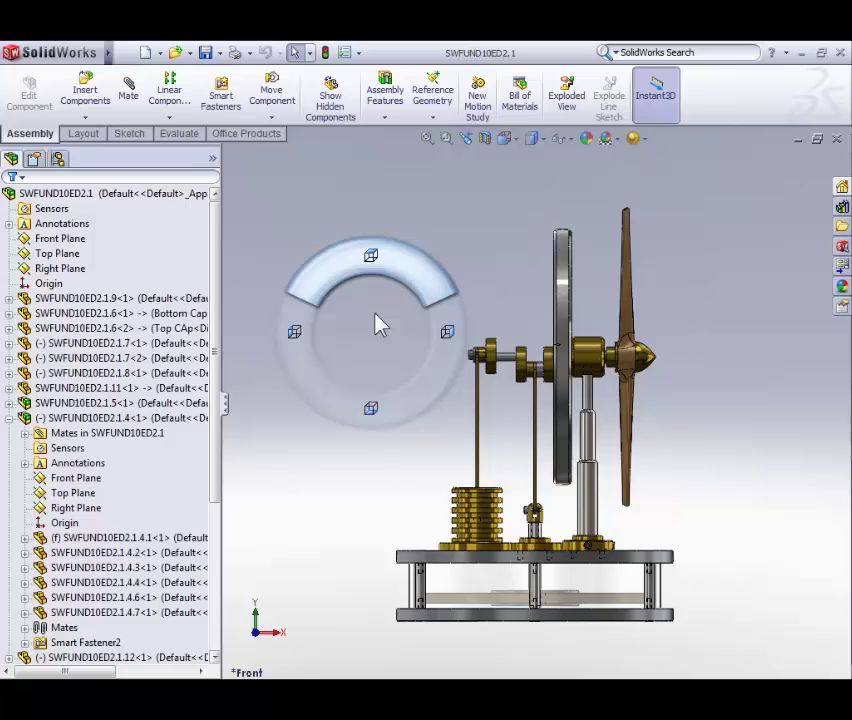
right_drag(378, 280, 375, 232)
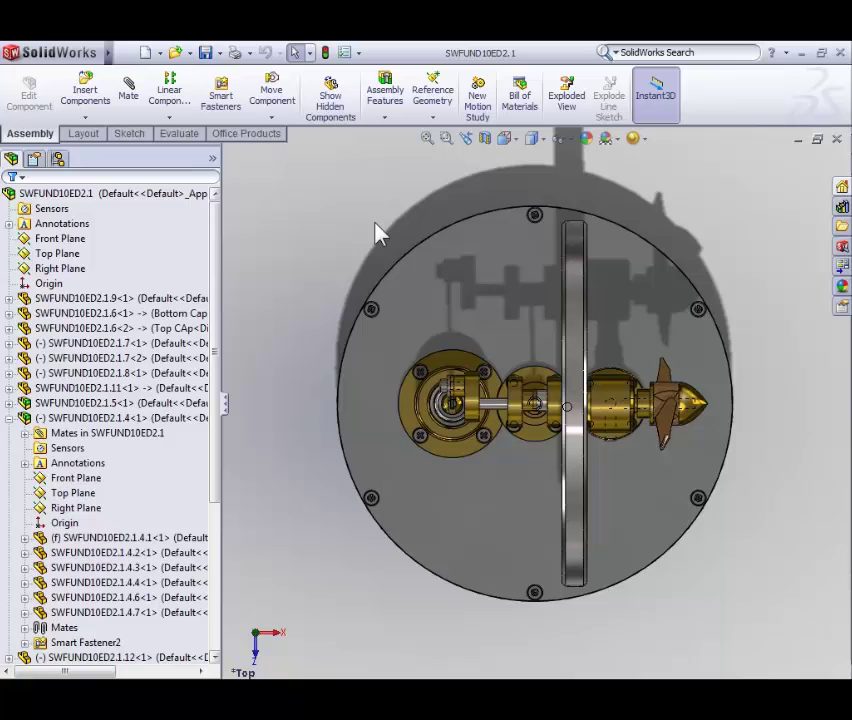
right_drag(360, 240, 437, 242)
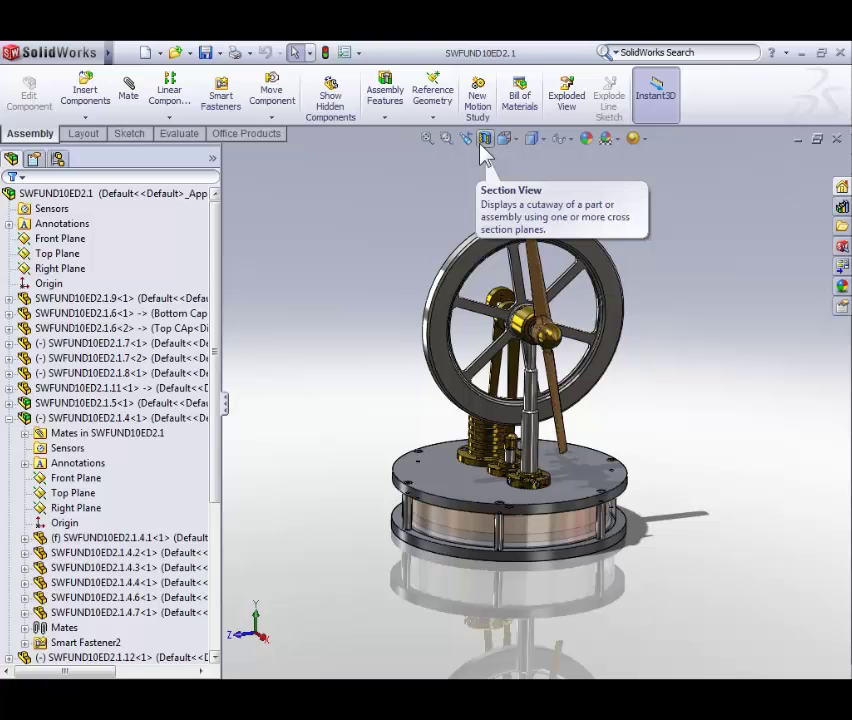
Start a section view of the engine and push the cutting plane further into the model.
click(484, 140)
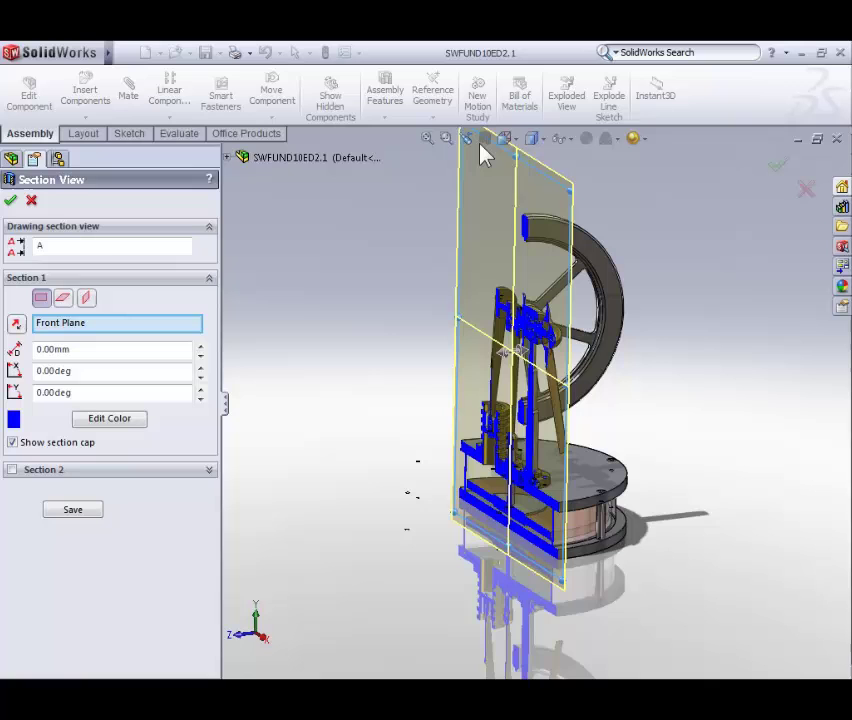
middle_drag(481, 148, 520, 360)
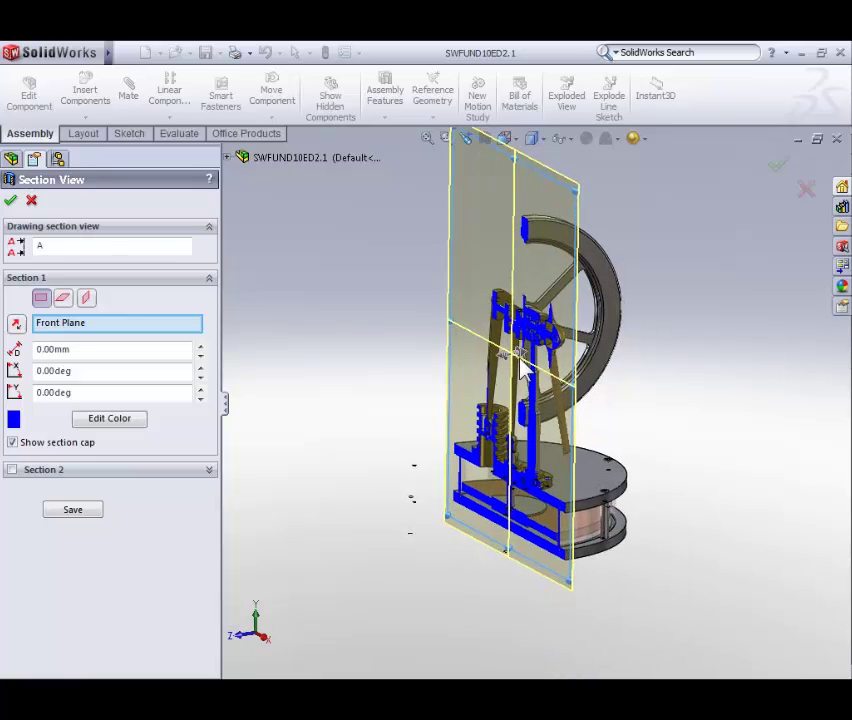
mouse_move(506, 354)
mouse_down()
mouse_move(490, 375)
mouse_move(449, 375)
mouse_move(518, 370)
mouse_move(572, 346)
mouse_move(508, 362)
mouse_move(490, 357)
mouse_up()
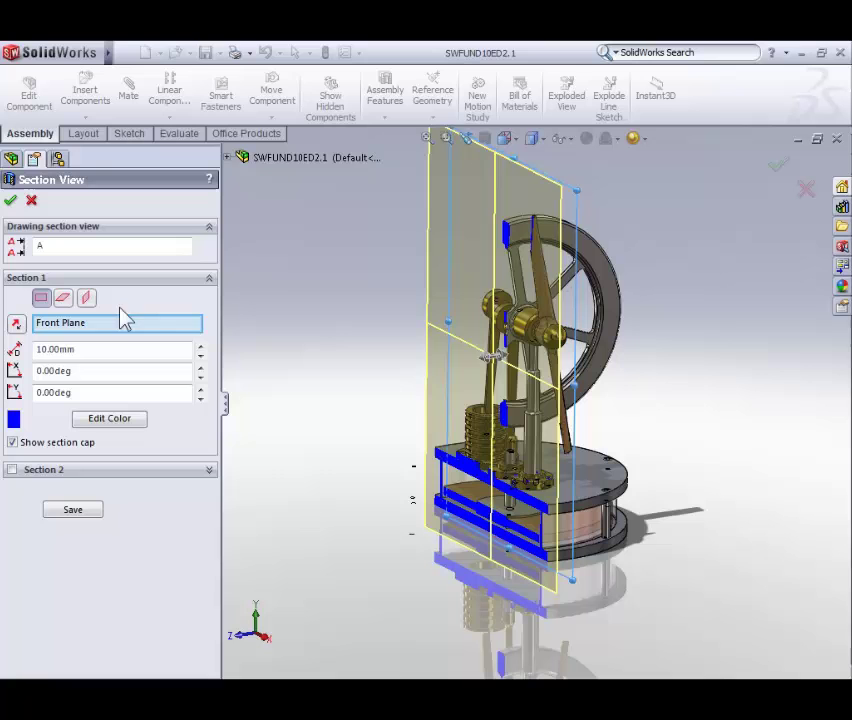
Try the Top and Right planes, then cut along the base's top face.
click(66, 299)
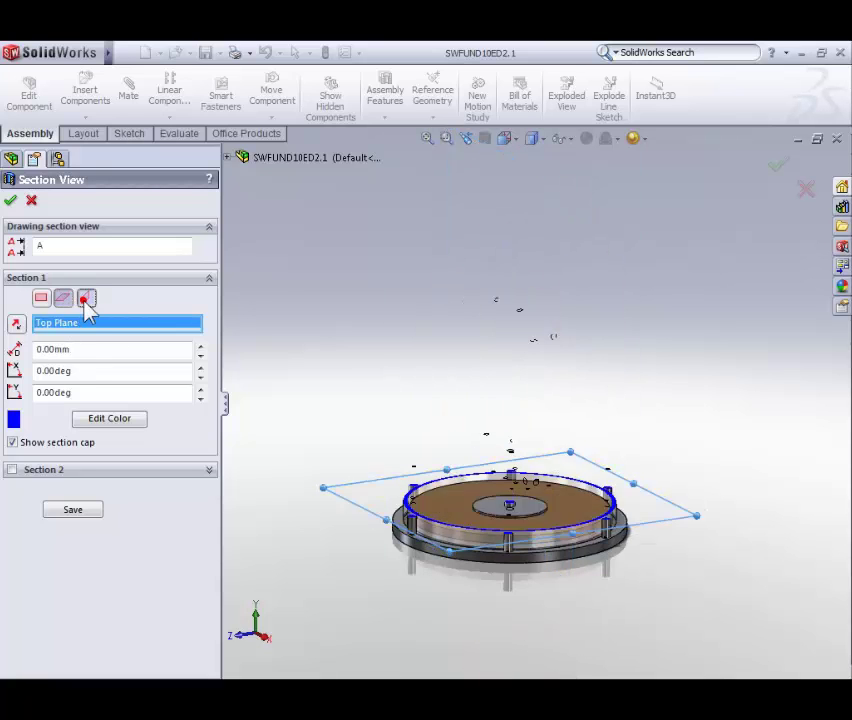
click(86, 300)
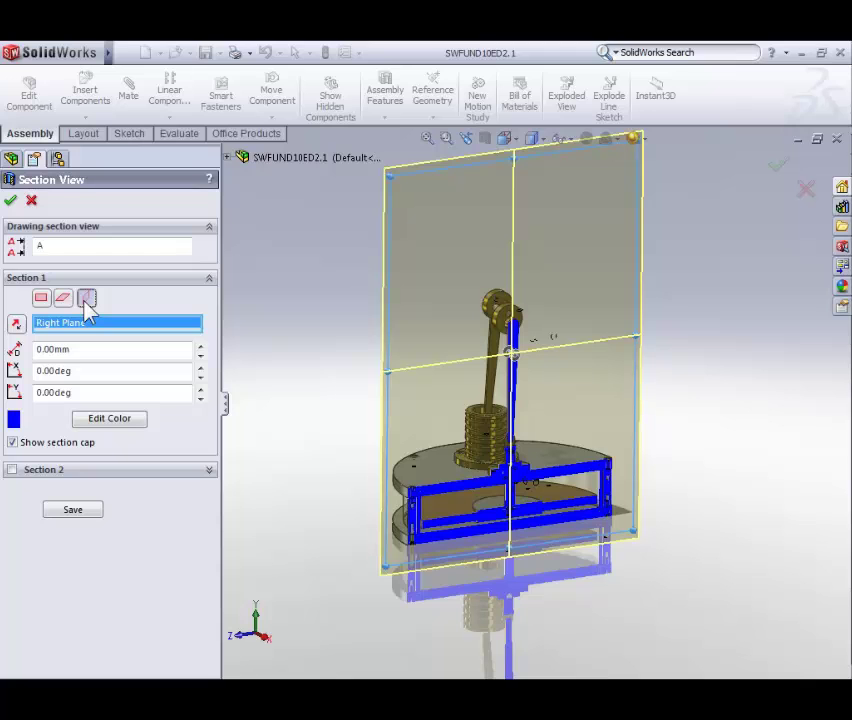
click(440, 474)
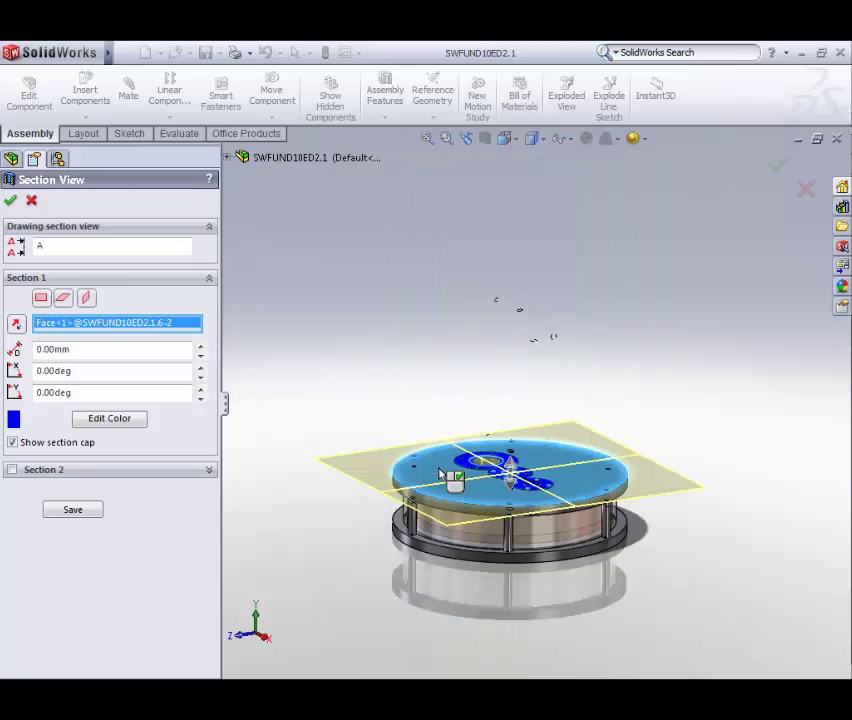
Cancel the section cut and show the full engine Shaded without edges.
click(806, 191)
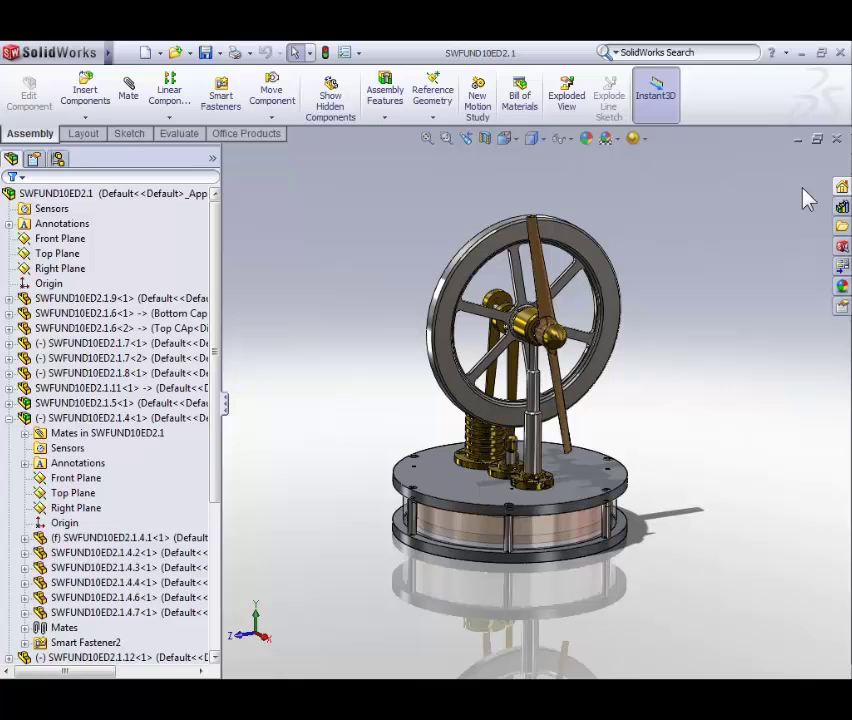
click(536, 147)
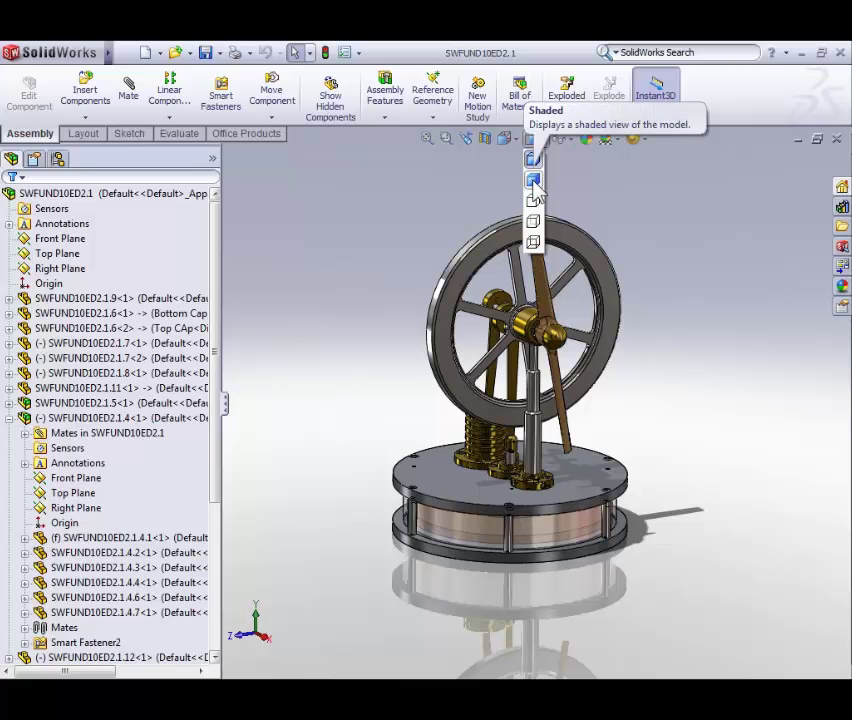
click(535, 188)
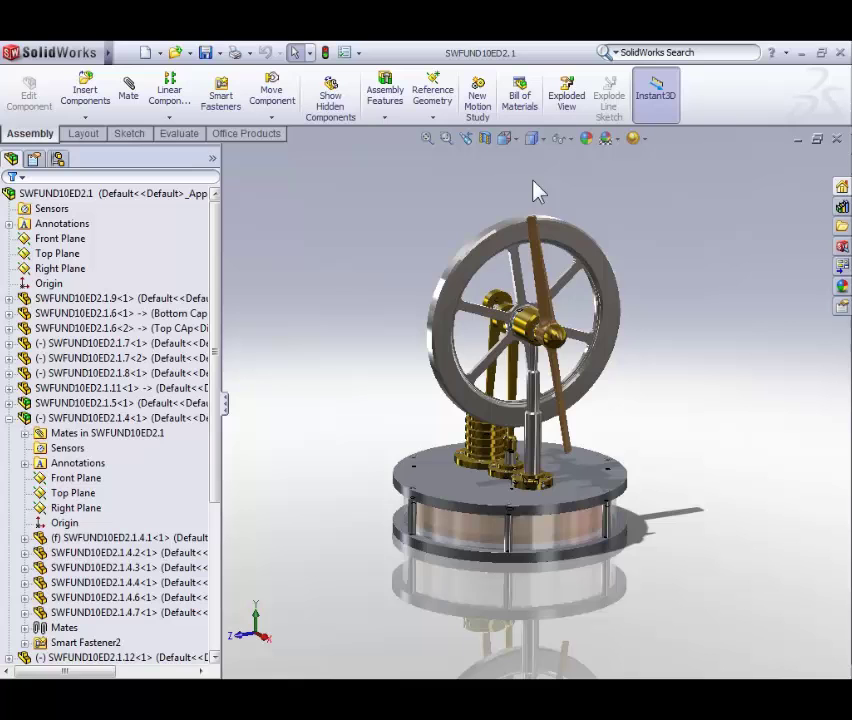
Switch the engine's display style to Hidden Lines Removed.
click(538, 146)
click(533, 200)
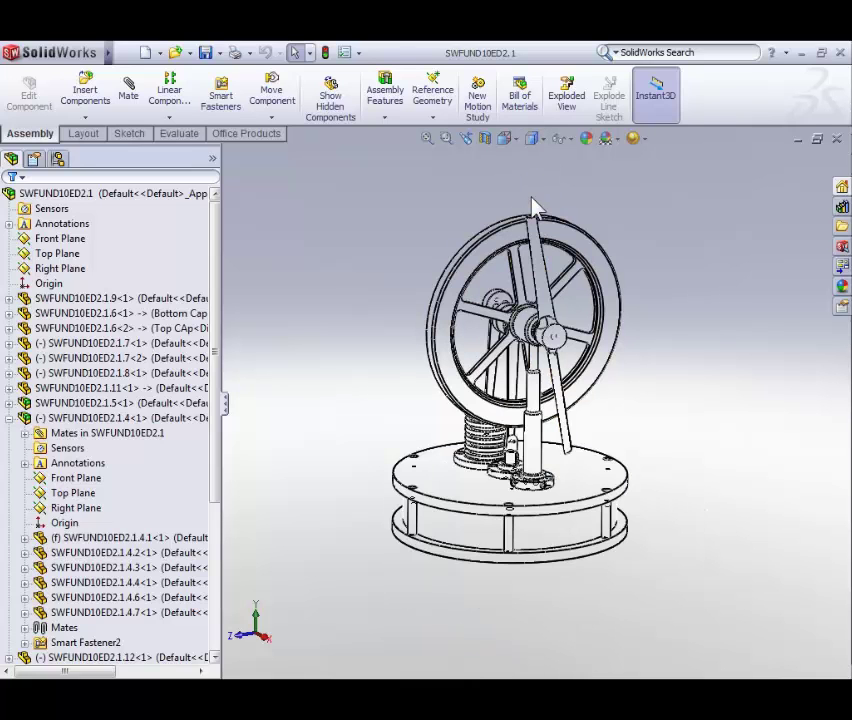
click(537, 142)
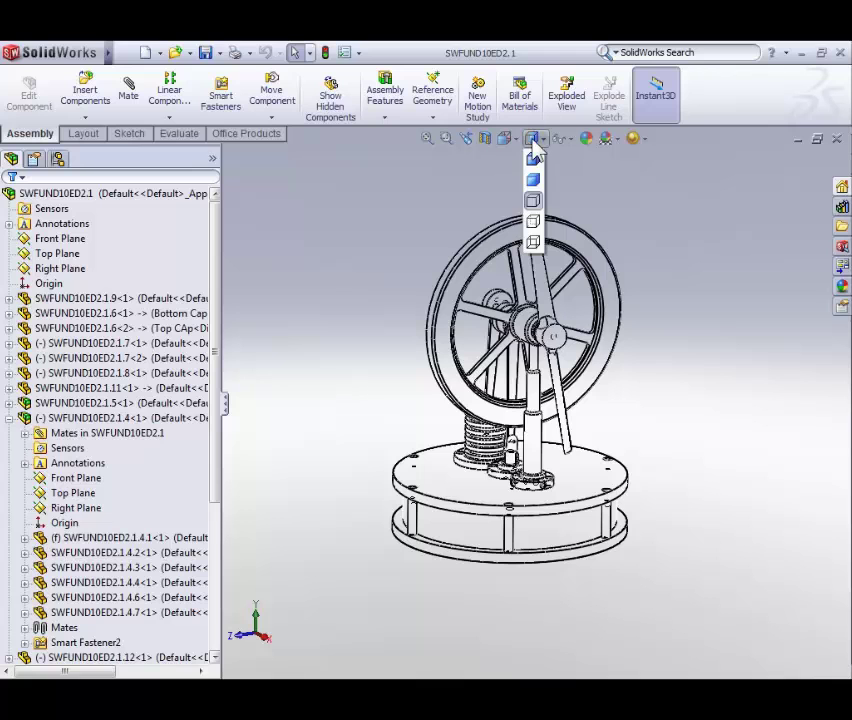
Set the engine's display style to Shaded With Edges.
click(534, 168)
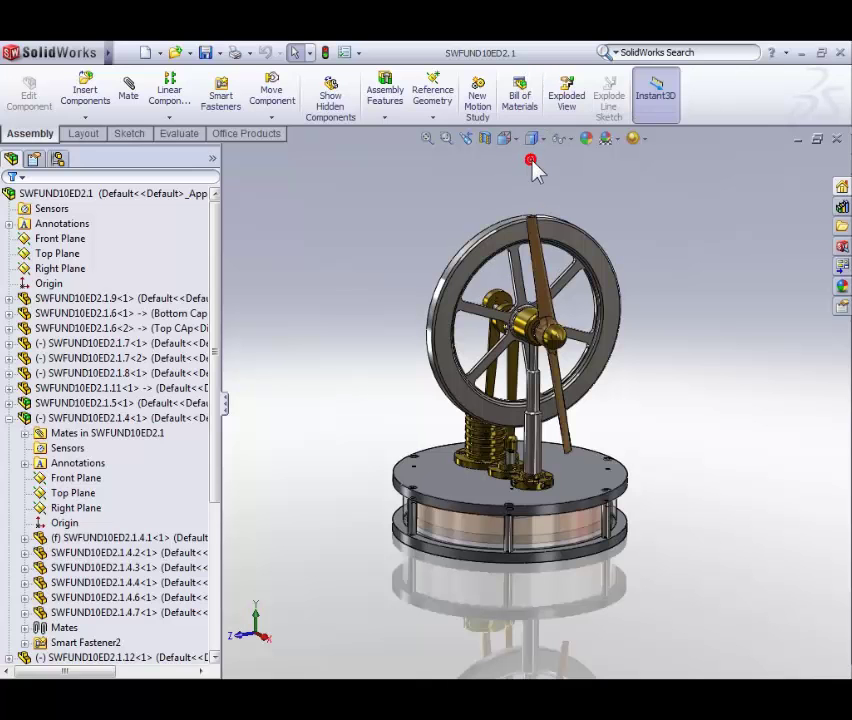